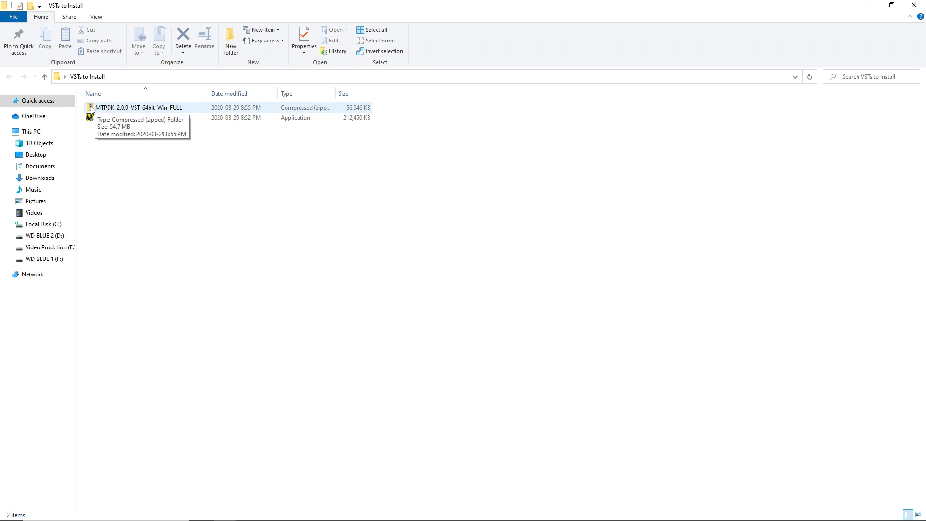
Open the MTPDK zip's inner folder, read the Installation notes, and select the dll and pdk files.
double_click(92, 110)
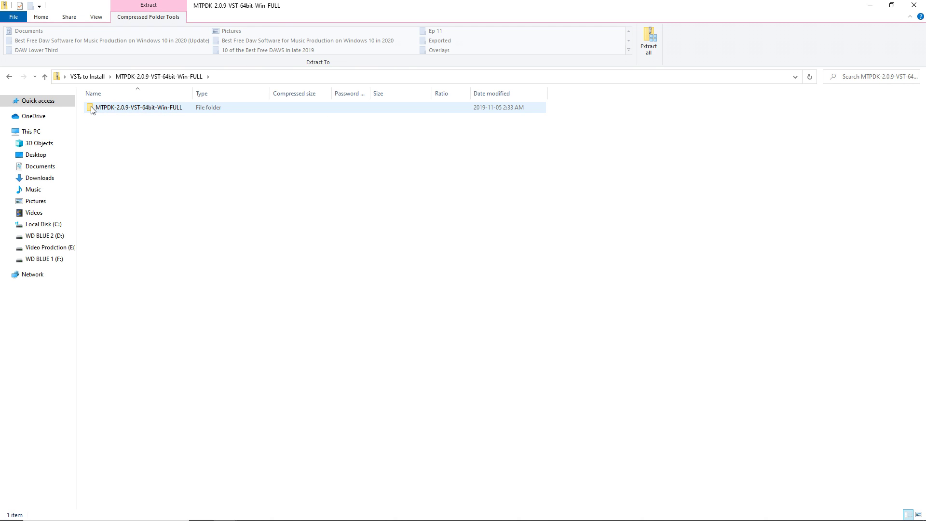
double_click(91, 110)
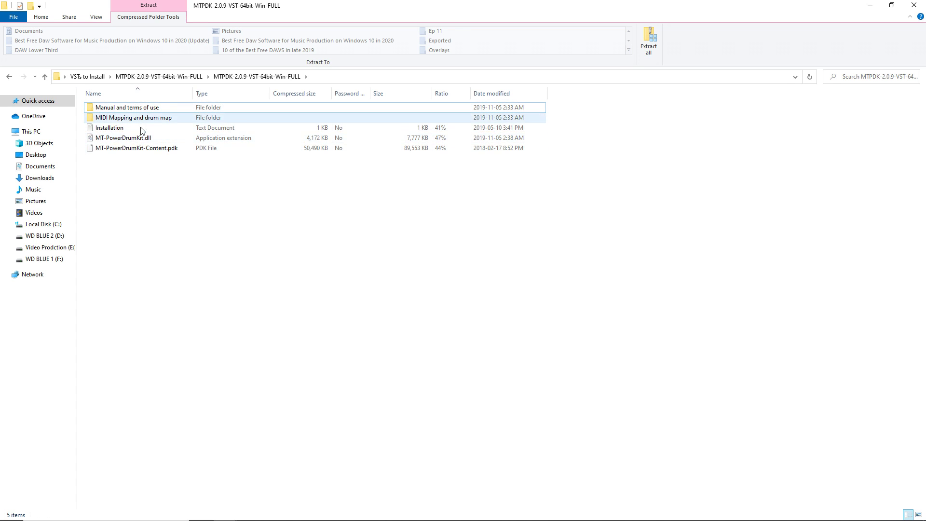
double_click(98, 129)
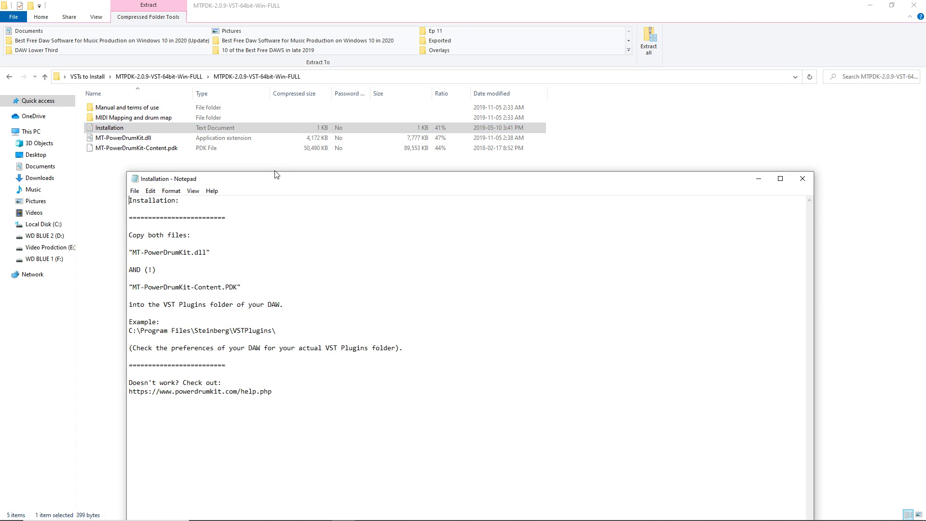
click(801, 179)
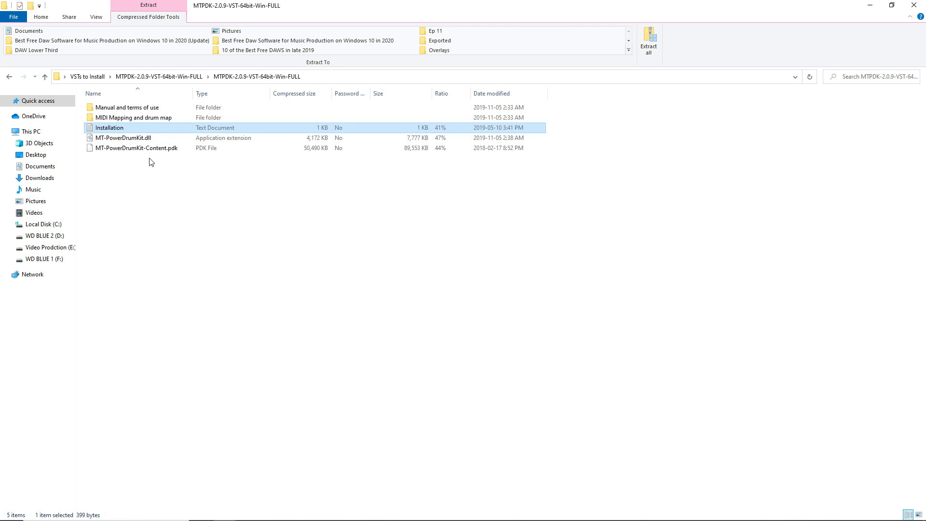
click(147, 138)
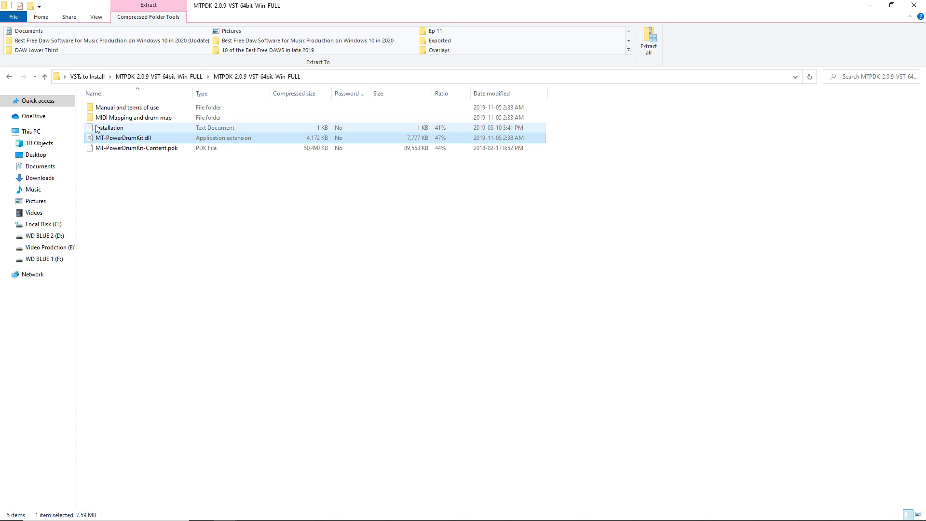
click(171, 152)
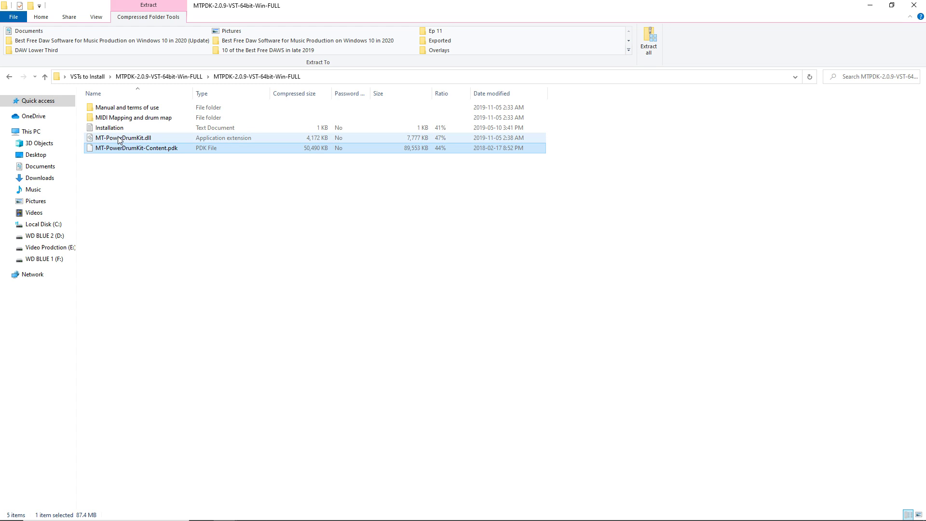
Copy MT-PowerDrumKit.dll together with its Content.pdk file.
click(95, 140)
shift+click(98, 149)
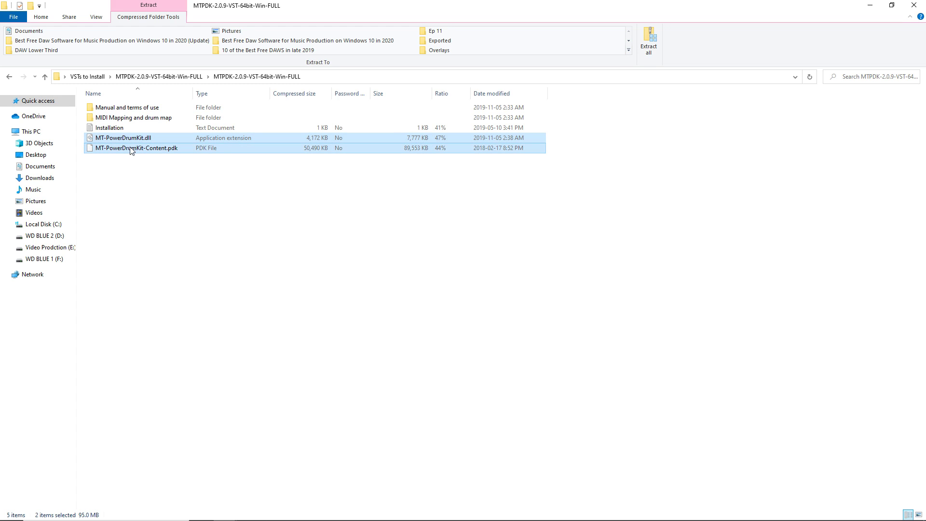
right_click(122, 139)
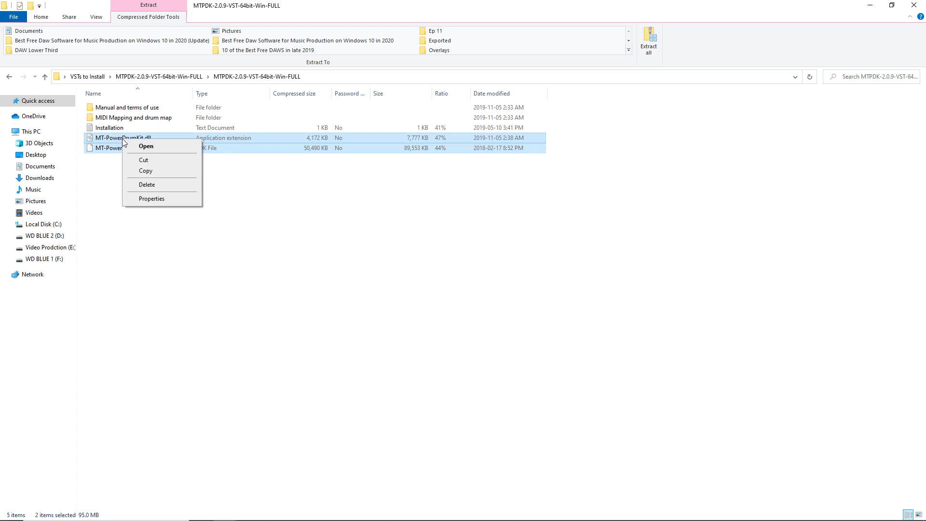
click(170, 172)
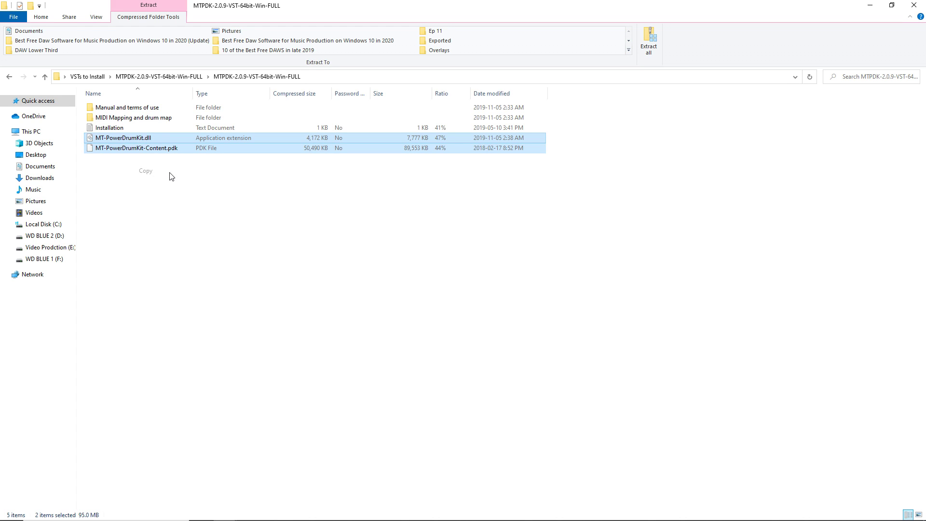
Navigate to Local Disk (C:) > Program Files > VSTPlugIns and its free folder.
click(45, 224)
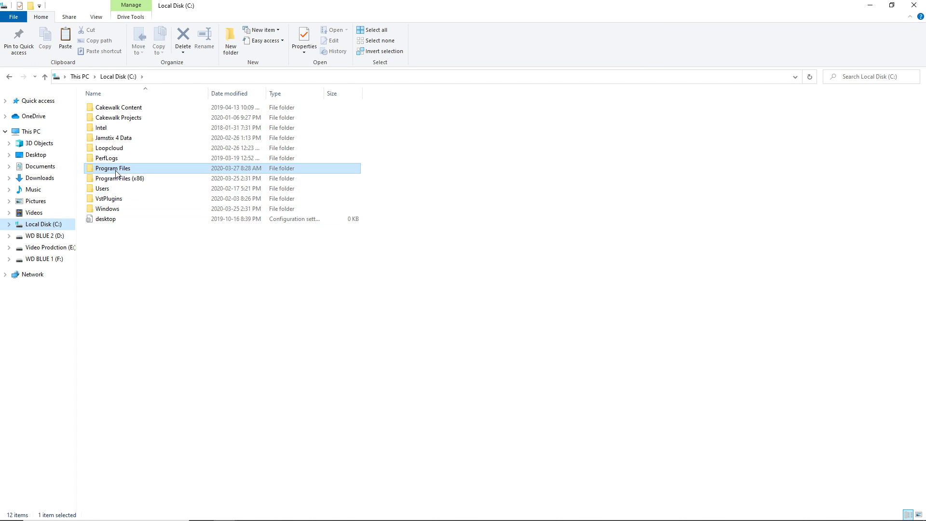
double_click(113, 168)
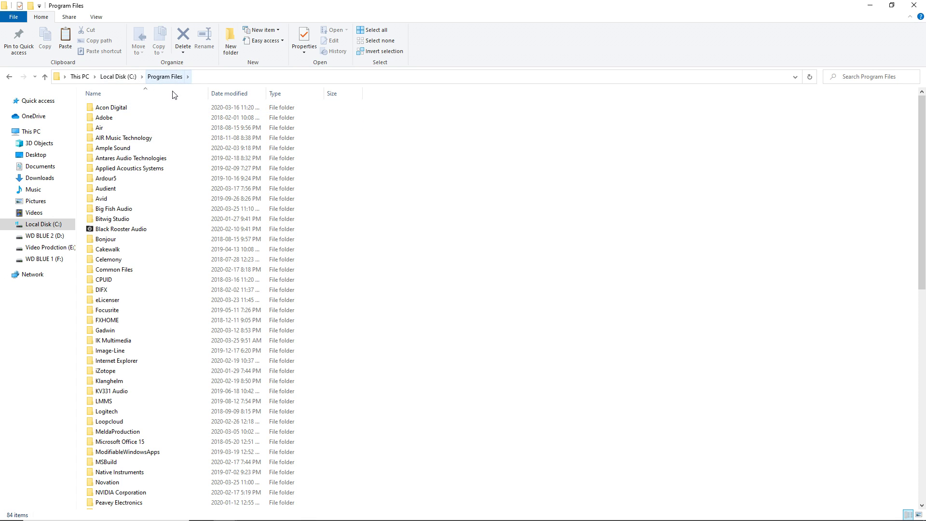
scroll(134, 430, down, 6)
scroll(132, 440, down, 5)
scroll(131, 440, down, 3)
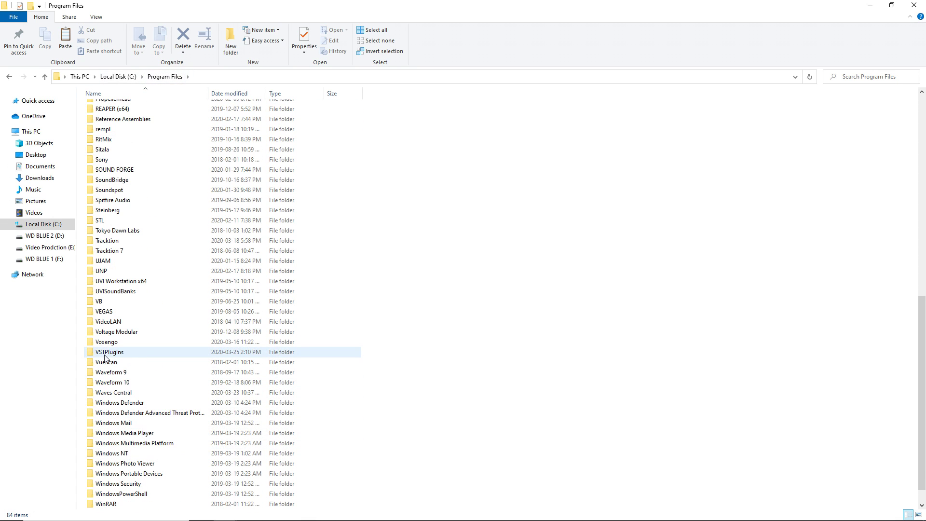
double_click(112, 353)
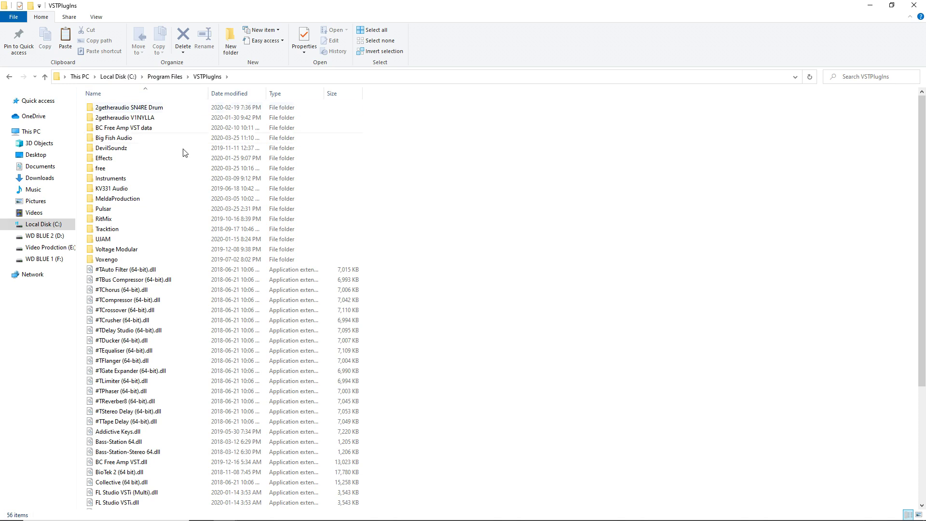
key(f)
mouse_move(100, 168)
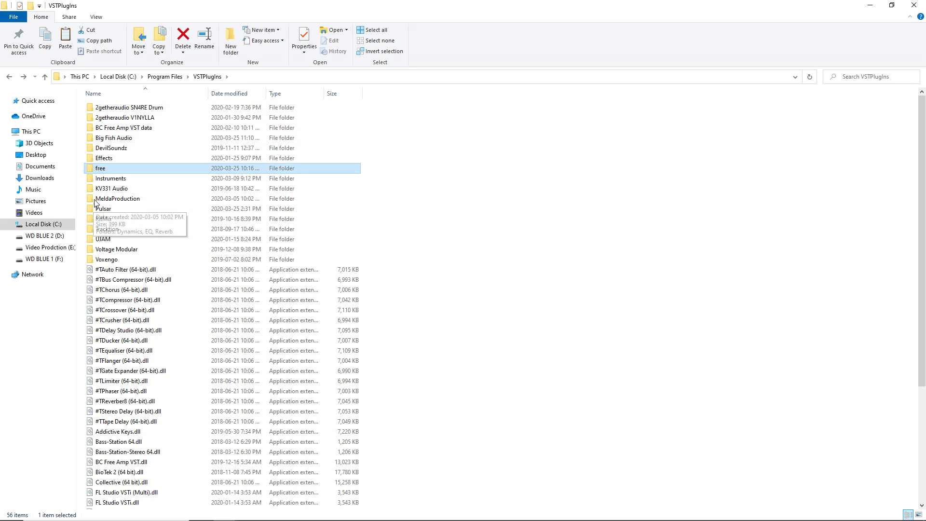
Paste both drum kit files into VSTPlugIns' free folder, then return to VSTs to Install.
double_click(101, 169)
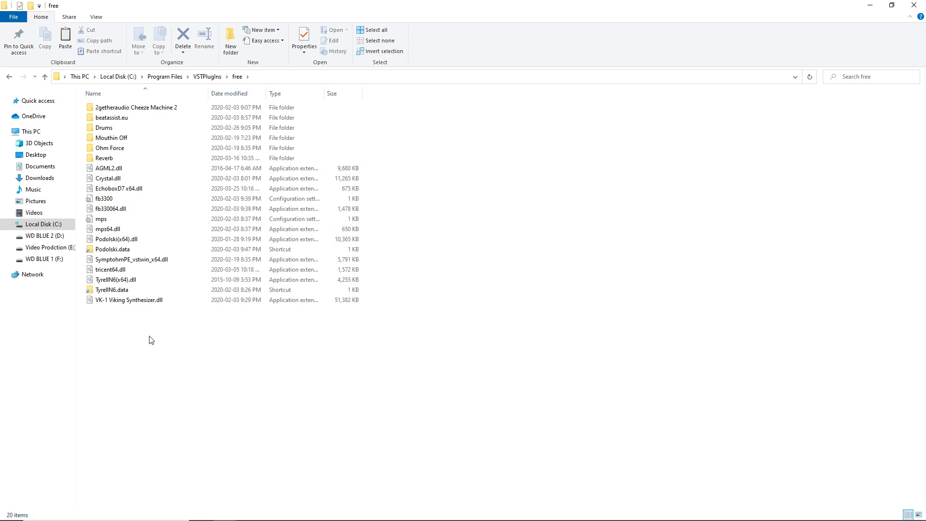
right_click(112, 322)
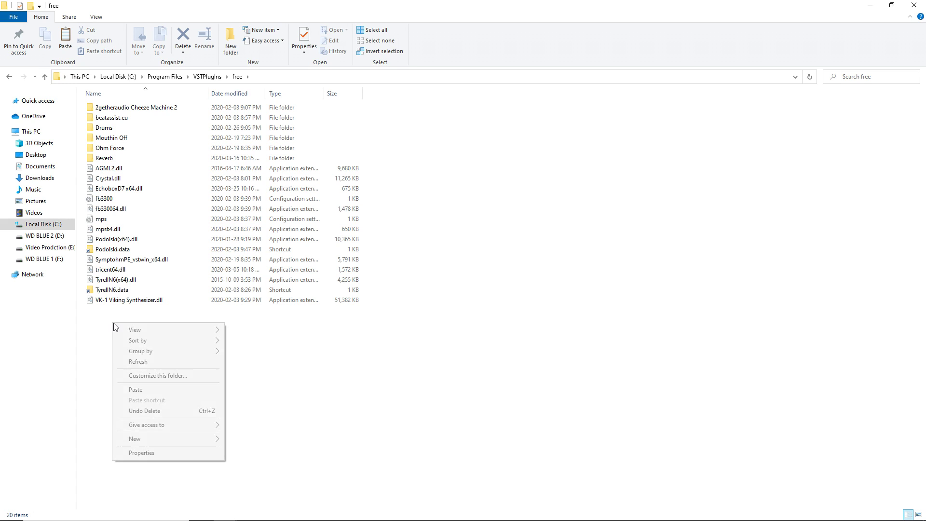
click(153, 390)
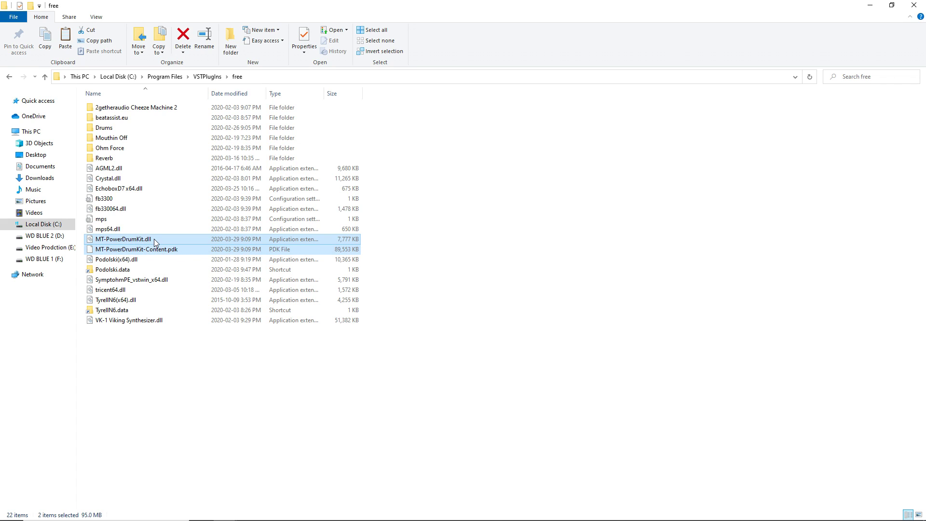
mouse_move(123, 239)
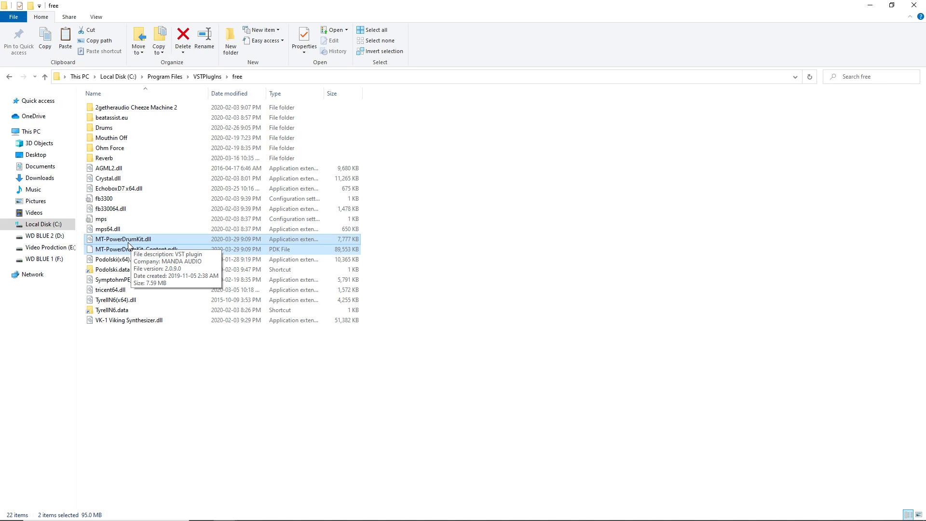
key(alt+Tab)
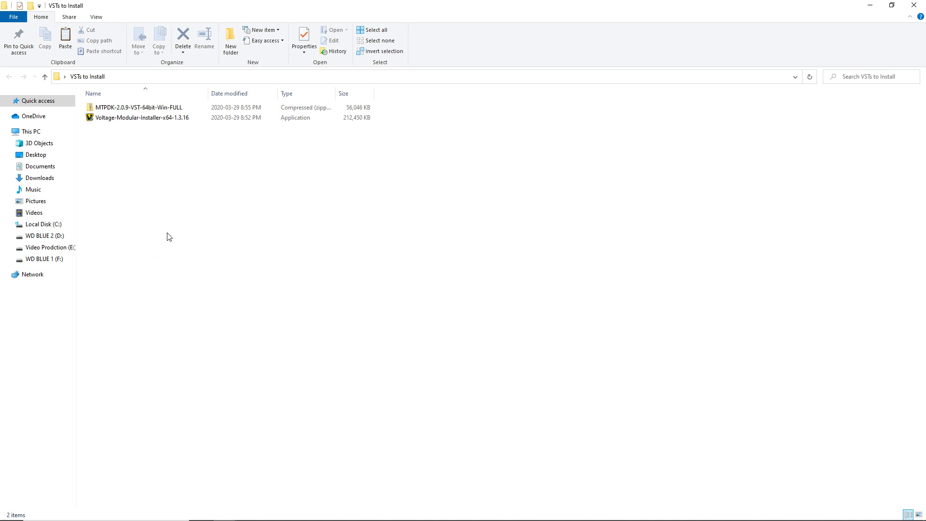
Run the Voltage Modular installer, accept the license, and deselect Stand-Alone and Pro Tools AAX.
double_click(105, 117)
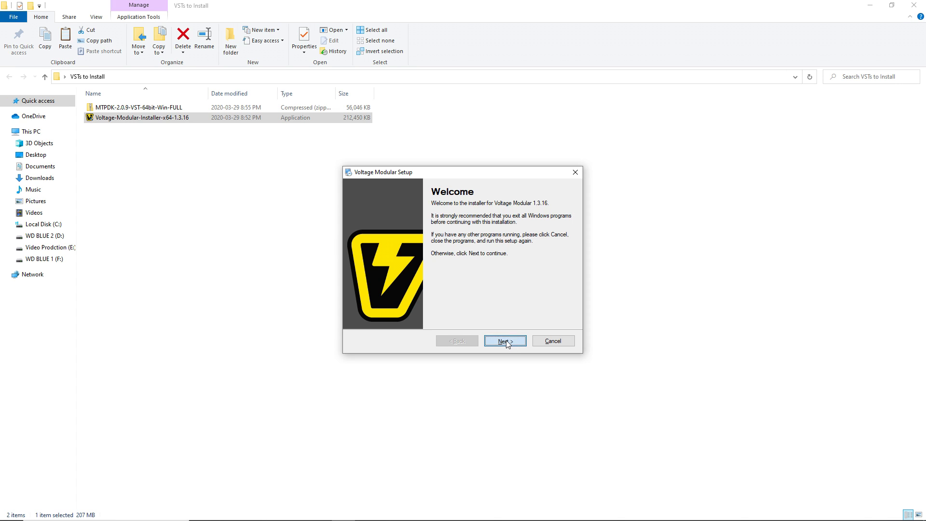
click(512, 343)
click(354, 310)
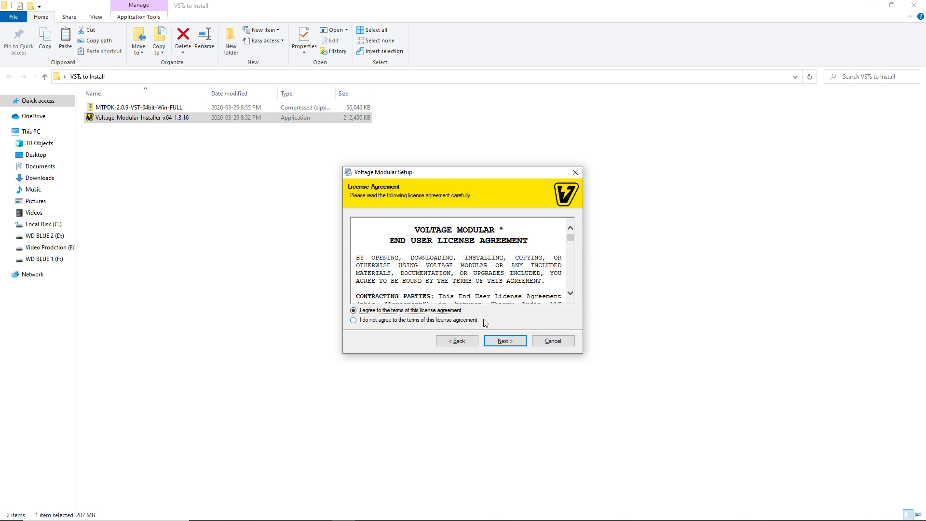
click(498, 344)
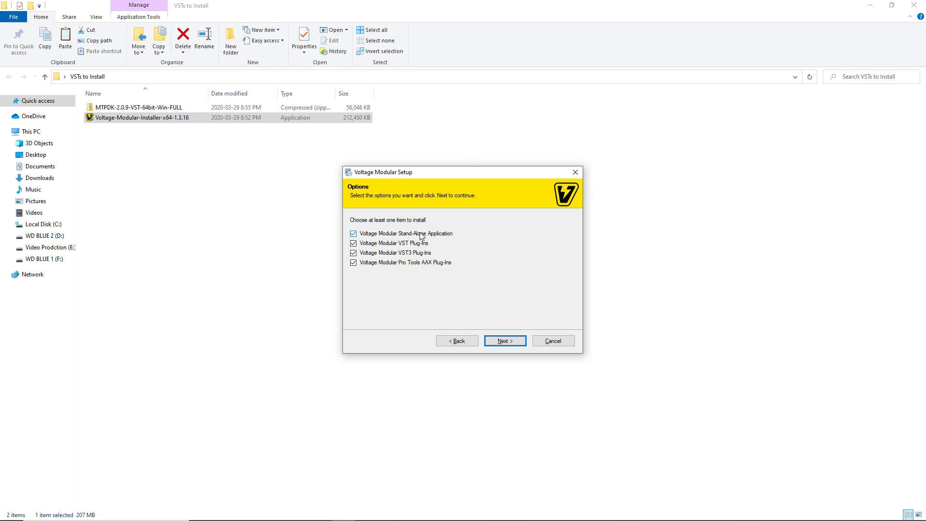
click(354, 234)
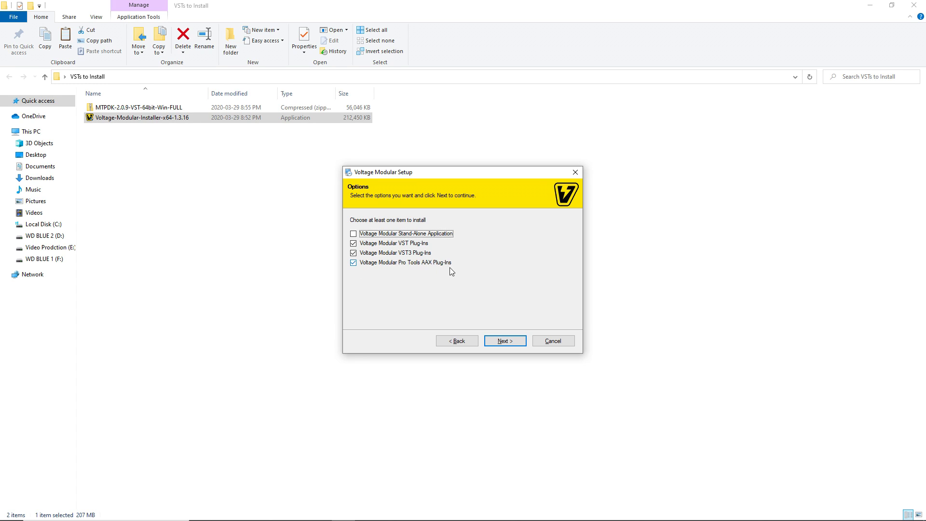
click(353, 264)
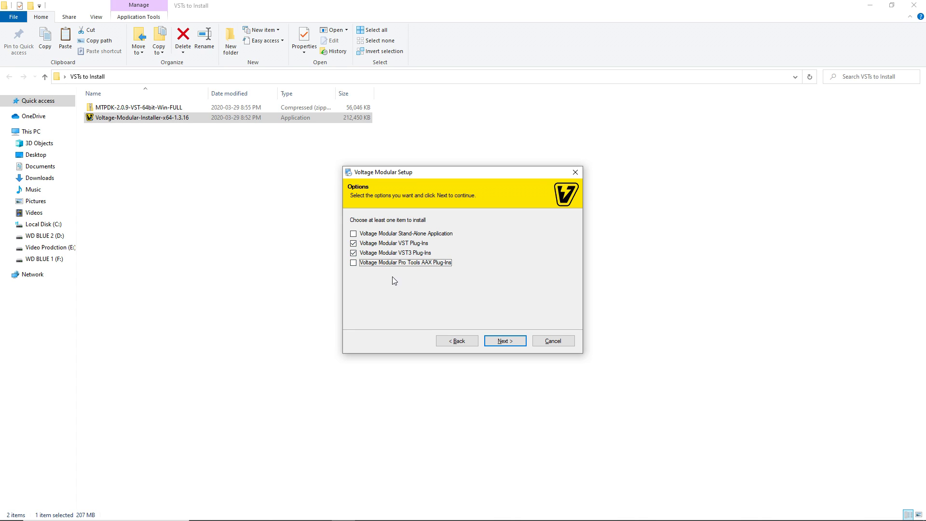
click(503, 340)
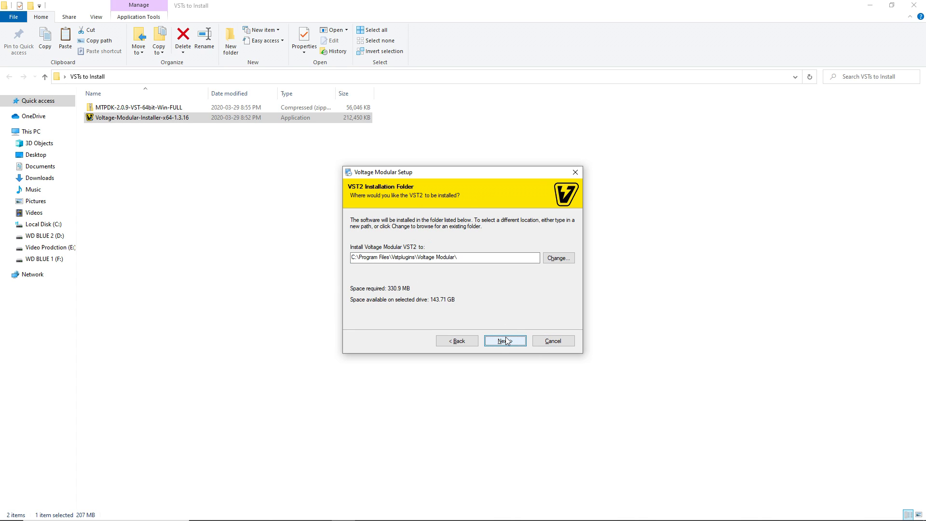
Keep the default VST2 folder under Program Files\Vstplugins and proceed to installation.
click(368, 256)
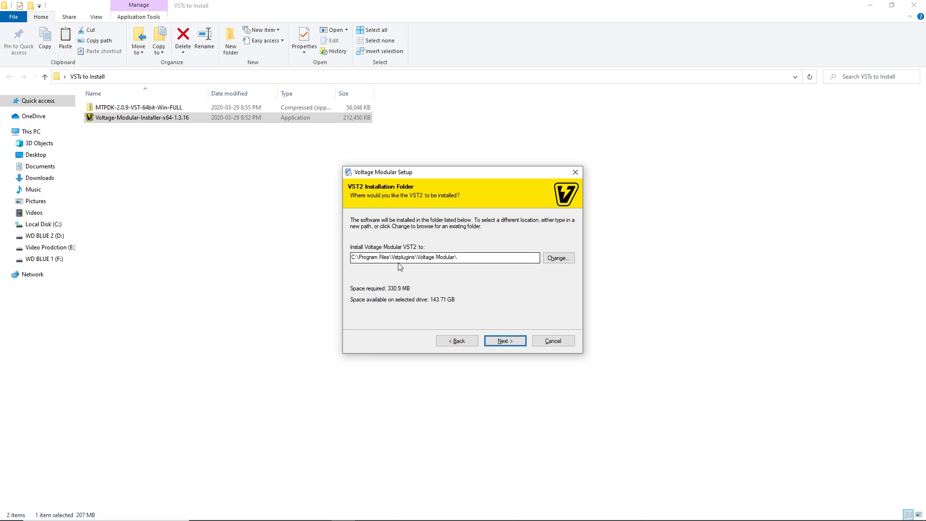
click(558, 260)
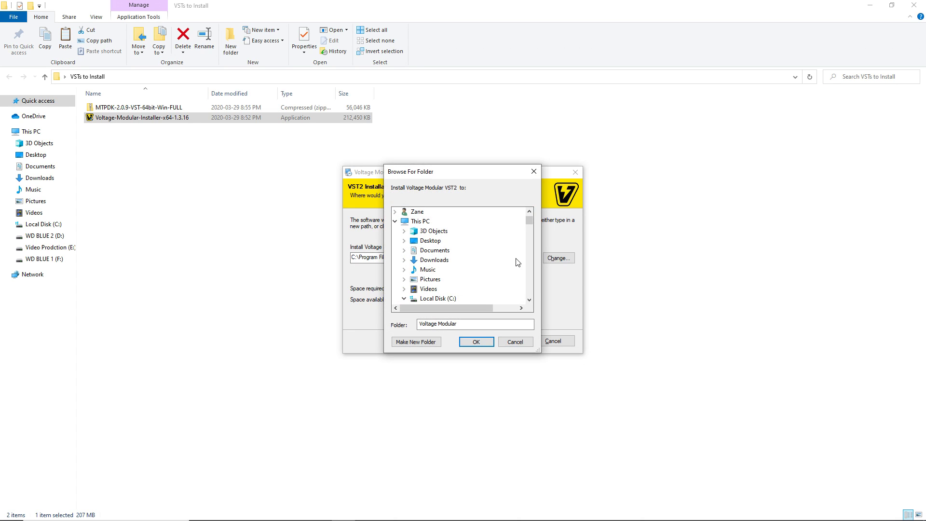
click(437, 298)
scroll(446, 287, down, 1)
scroll(444, 279, down, 3)
scroll(465, 285, down, 1)
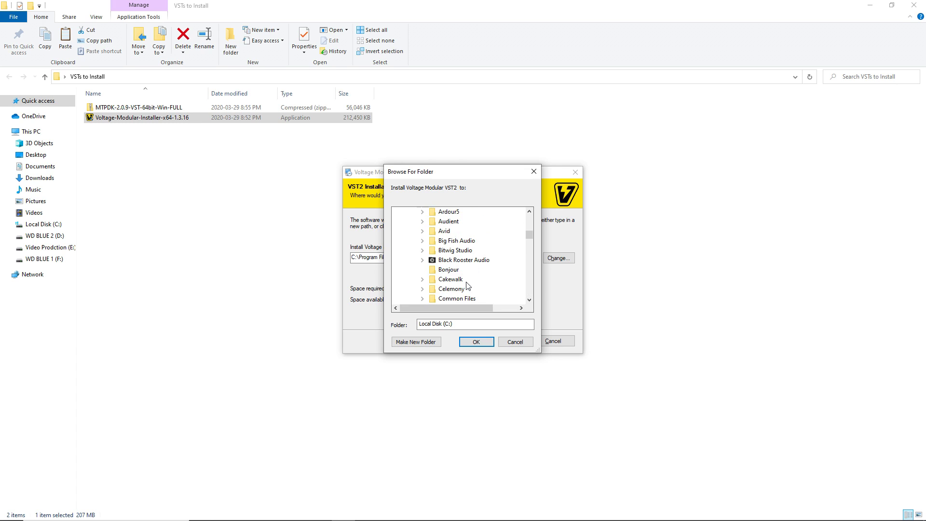
click(515, 341)
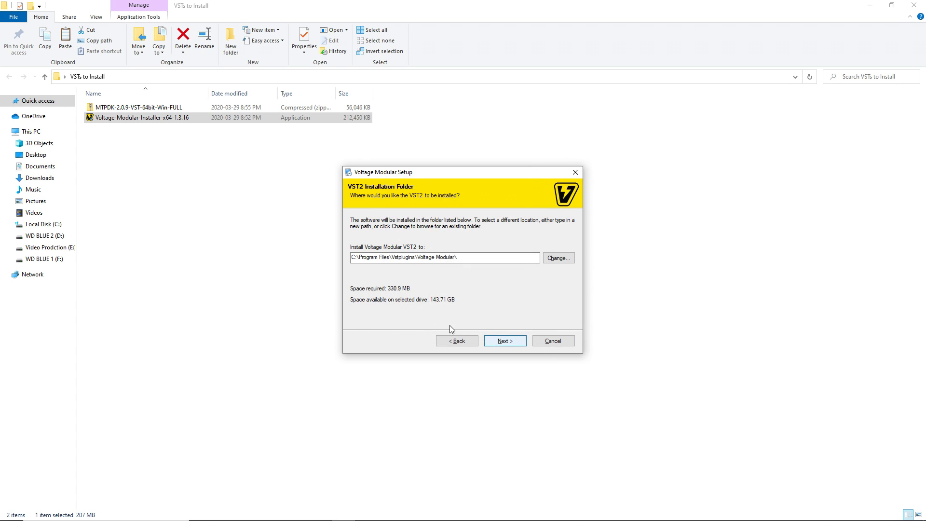
click(506, 340)
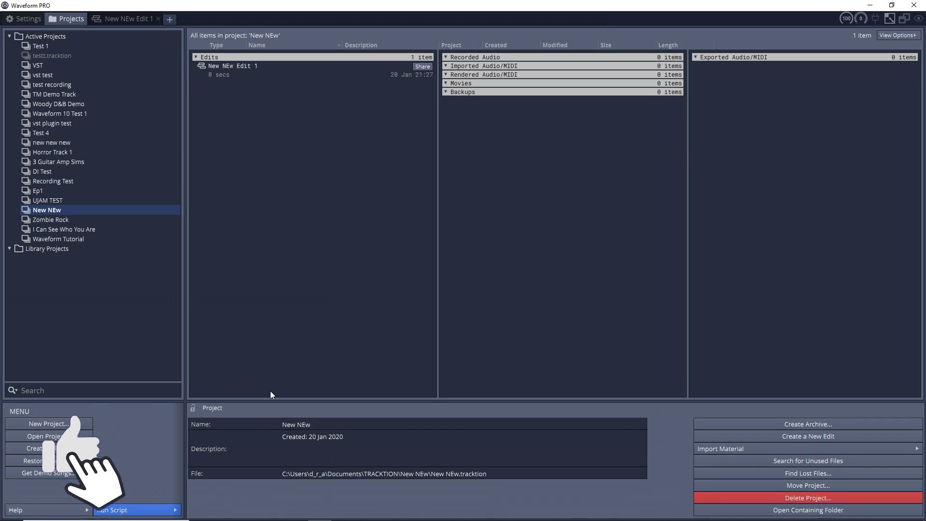
Bring up Waveform Pro's Plugins settings and its Scanning and Sorting options.
click(31, 18)
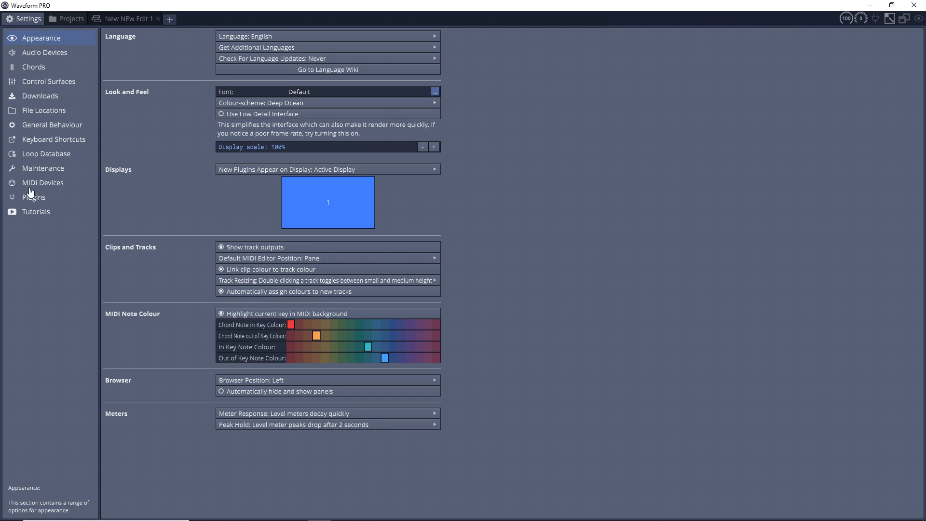
click(45, 202)
click(178, 418)
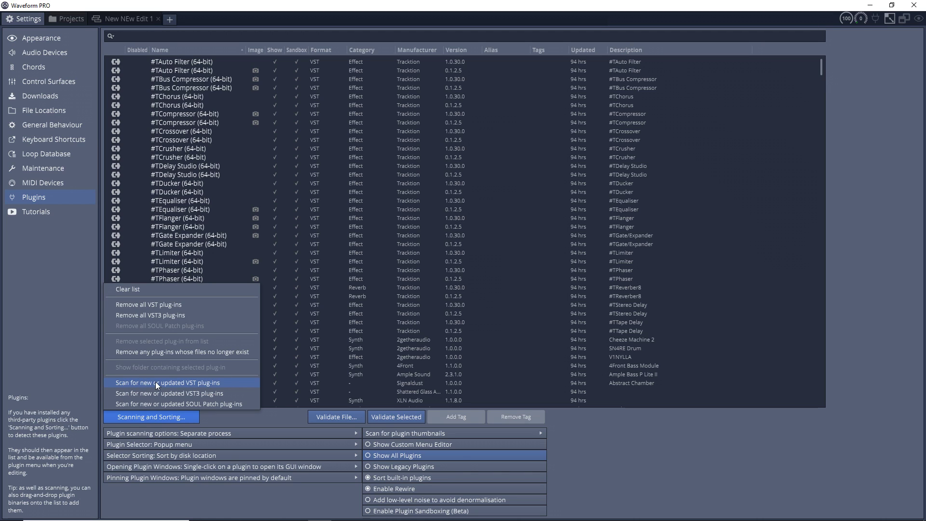
Scan for new VST plug-ins, cancelling an attempt to add the VSTPlugIns folder, and start scanning.
click(196, 382)
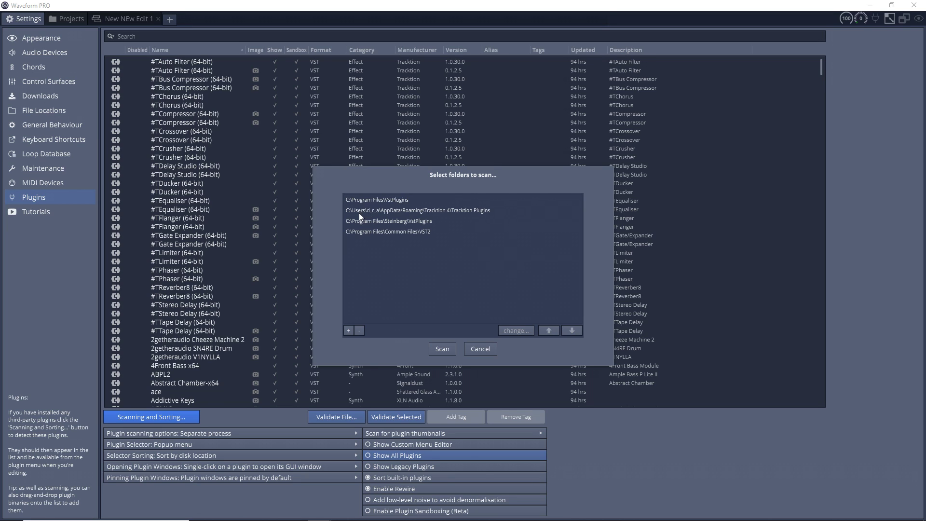
click(348, 330)
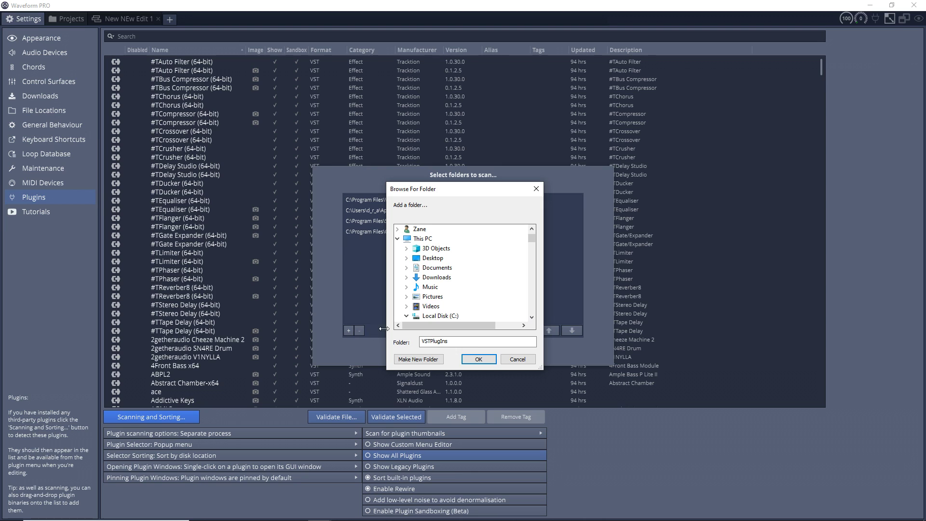
click(434, 316)
scroll(433, 311, down, 3)
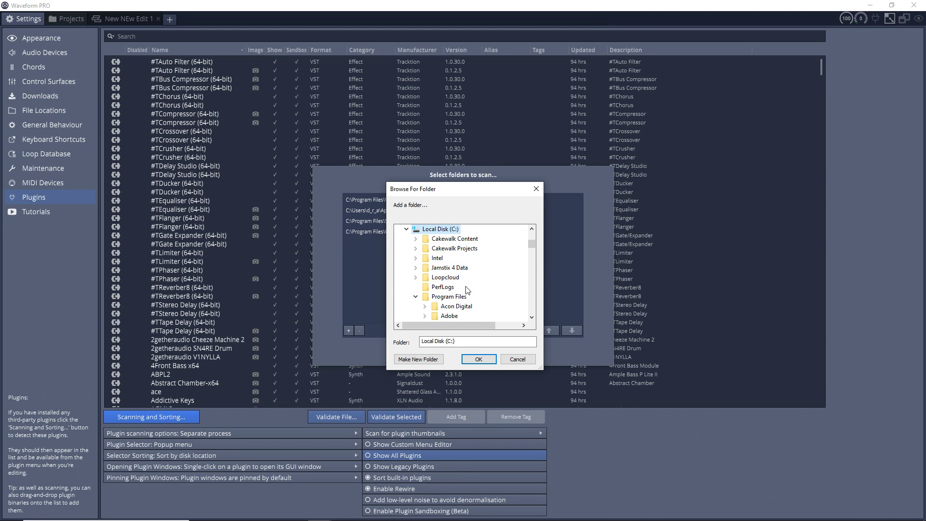
click(454, 299)
scroll(471, 289, down, 3)
scroll(464, 299, down, 3)
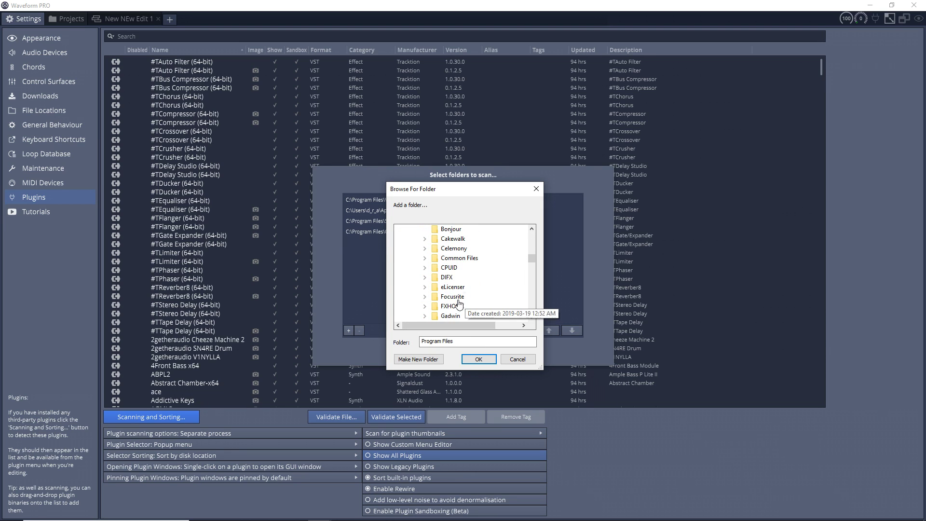
scroll(483, 297, down, 3)
scroll(469, 308, down, 3)
scroll(470, 310, down, 3)
scroll(474, 310, down, 3)
scroll(473, 311, down, 3)
scroll(473, 311, down, 3)
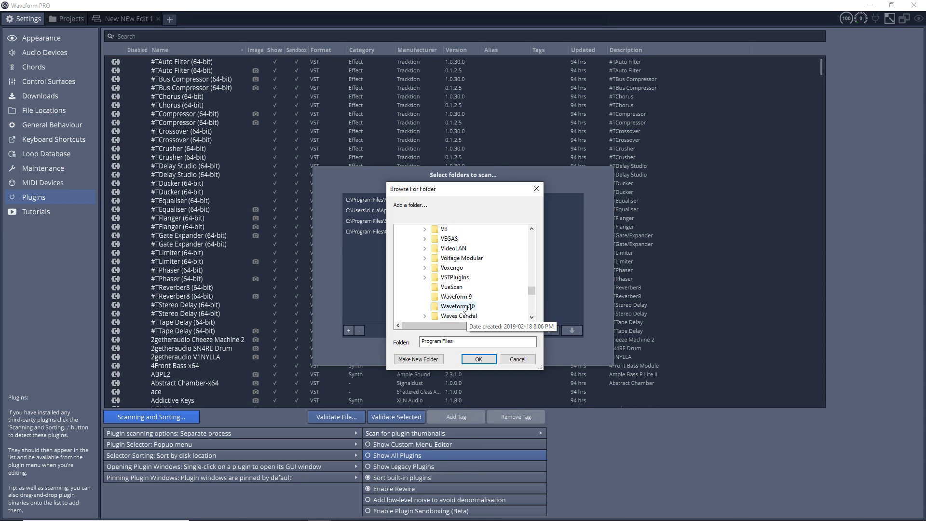
click(463, 311)
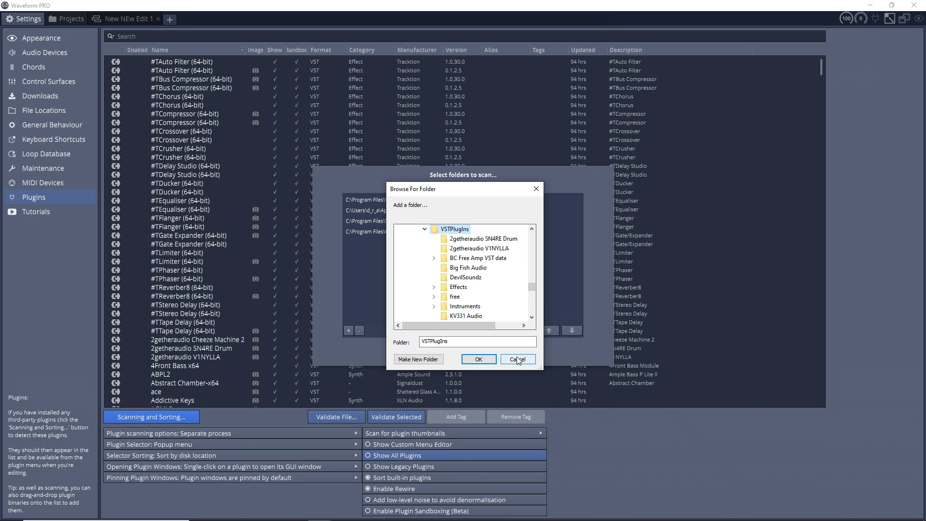
click(477, 359)
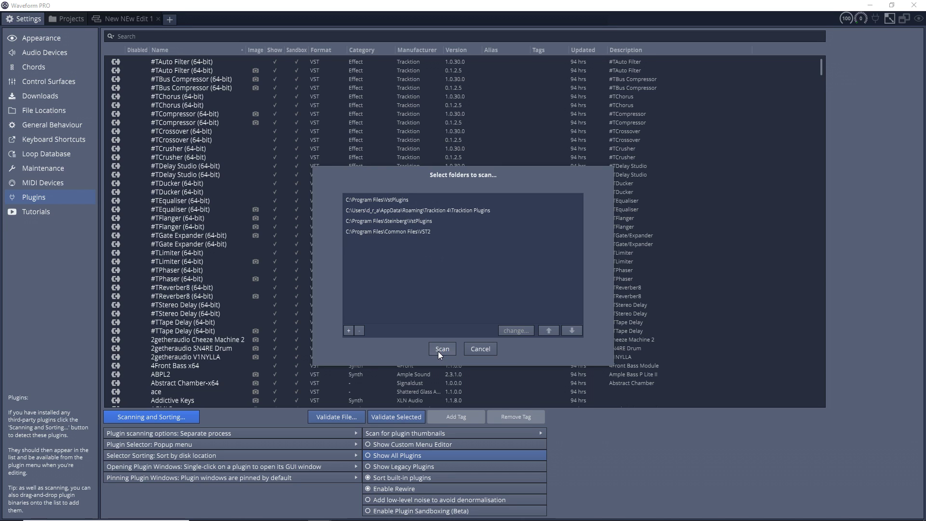
click(438, 351)
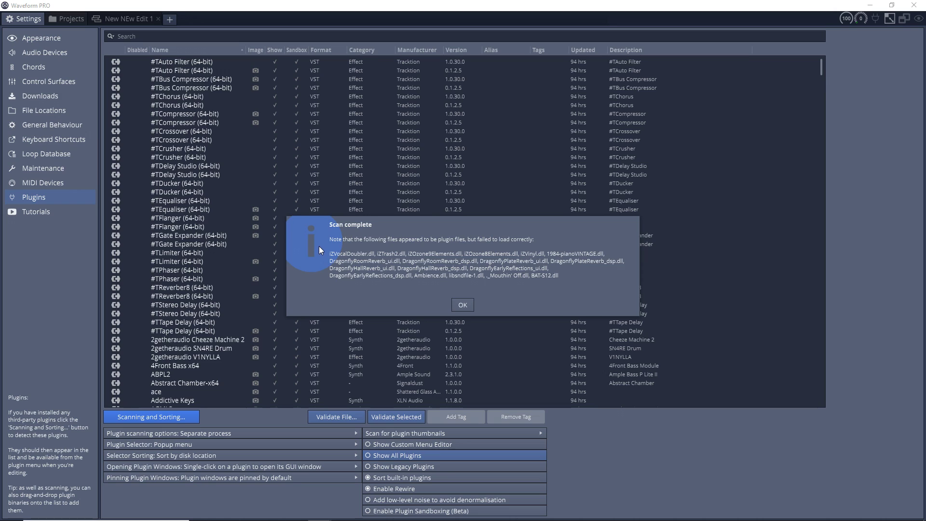
Dismiss the Scan complete report and go to File Locations settings.
key(Return)
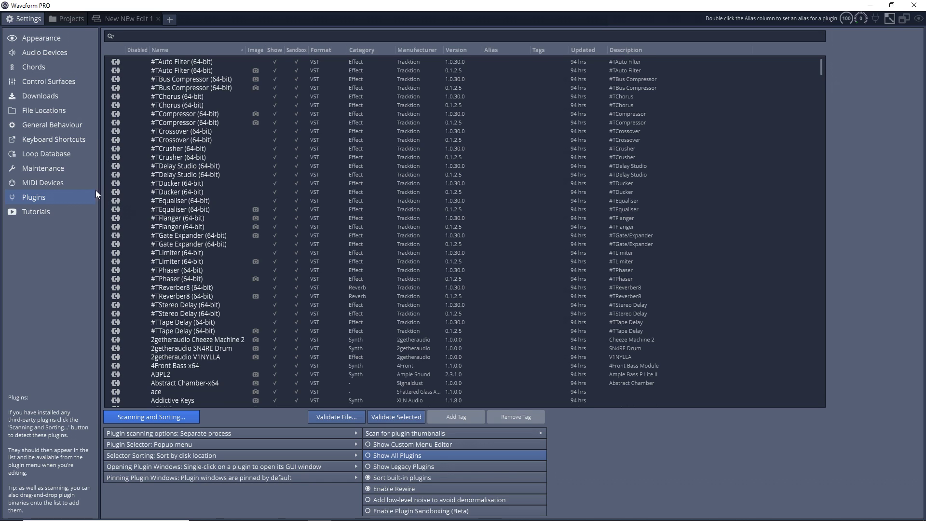
click(47, 112)
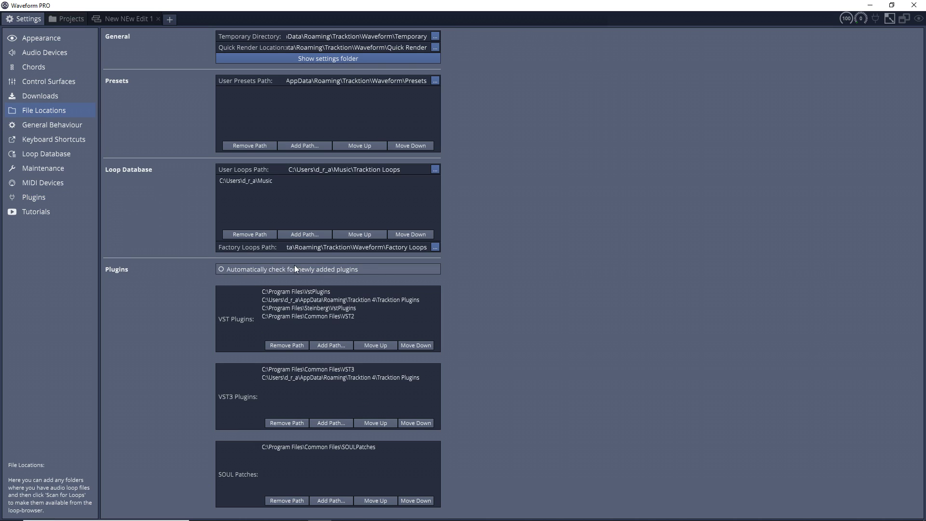
Tick 'Automatically check for newly added plugins' and return to the New NEw Edit 1 edit.
click(221, 271)
click(123, 17)
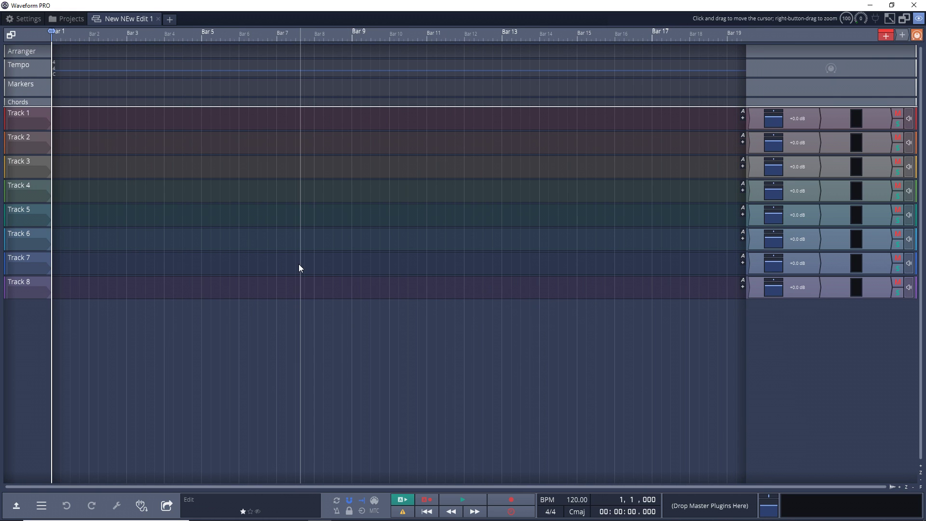
Insert MT-PowerDrumKit from VstPlugins on Track 2 and centre its window.
click(47, 133)
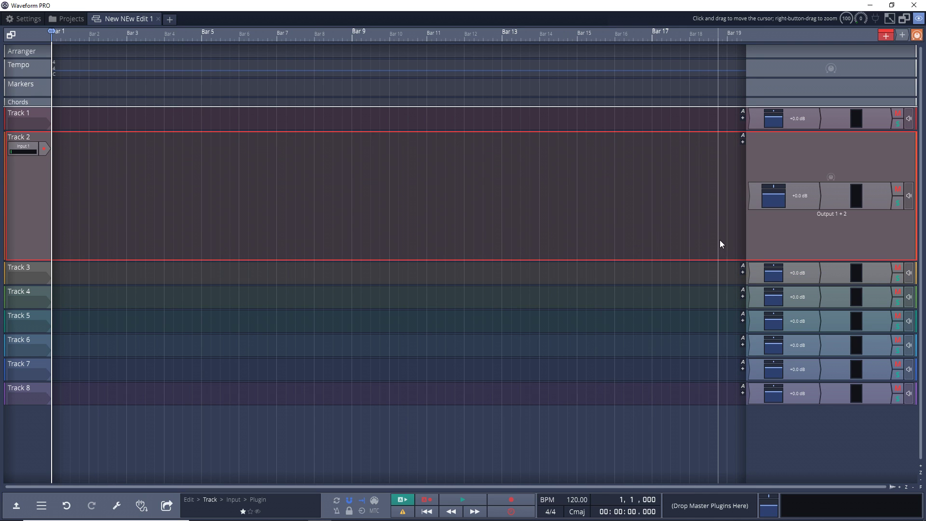
right_click(754, 200)
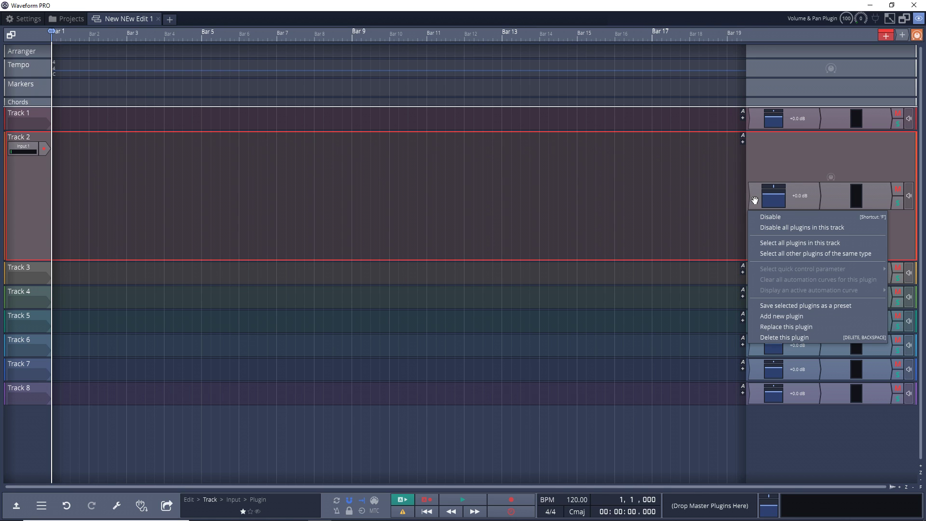
click(799, 318)
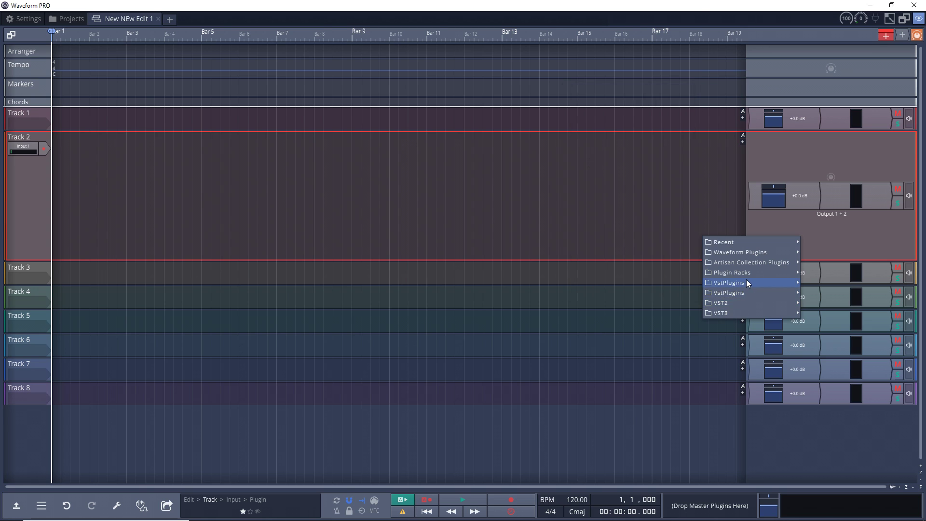
mouse_move(728, 282)
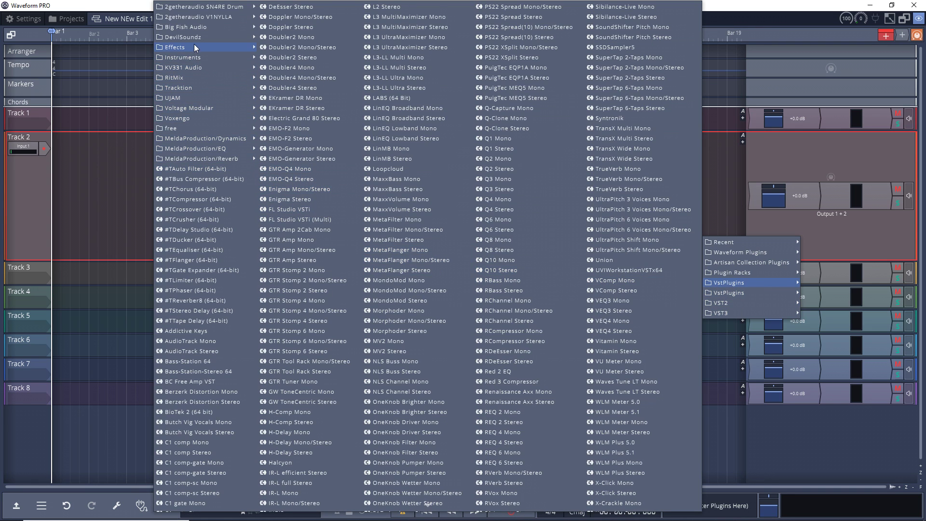
mouse_move(171, 128)
click(91, 230)
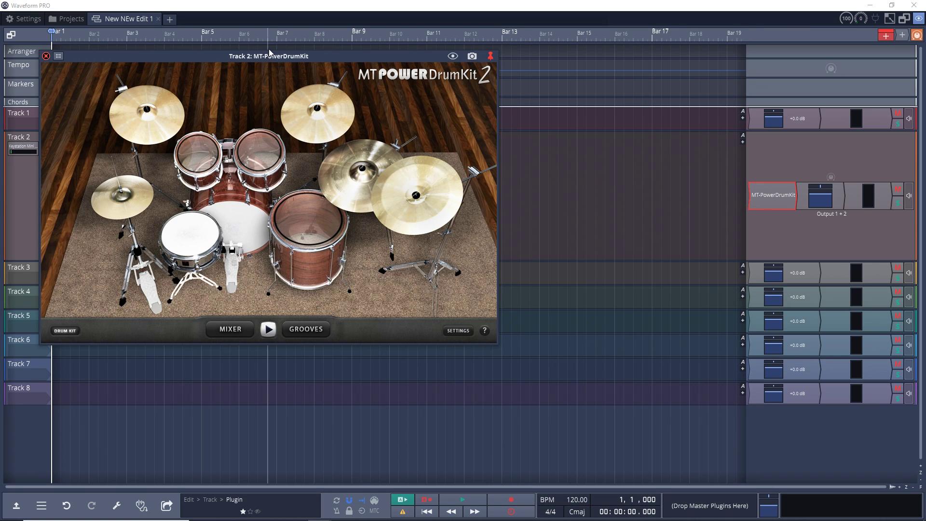
drag(274, 57, 486, 78)
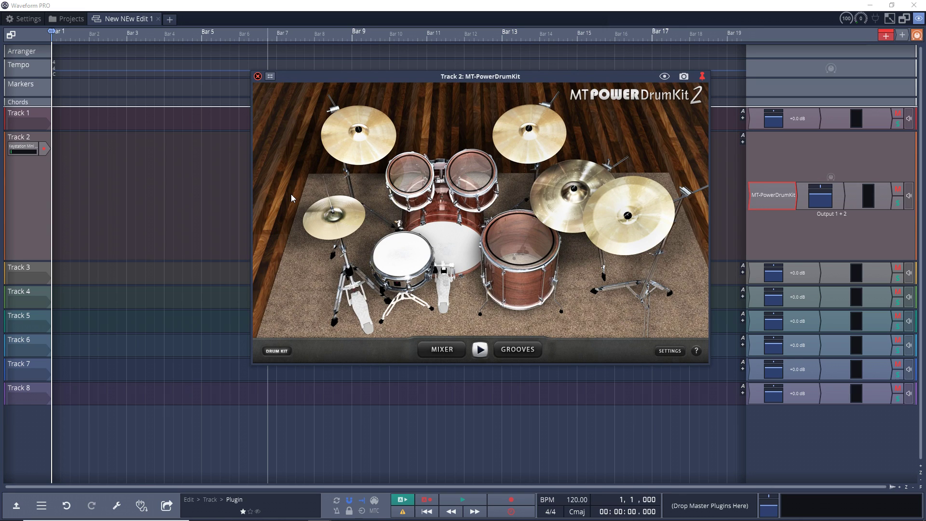
Set Track 2's input to the Keystation Mini 32 keyboard.
click(23, 148)
click(25, 149)
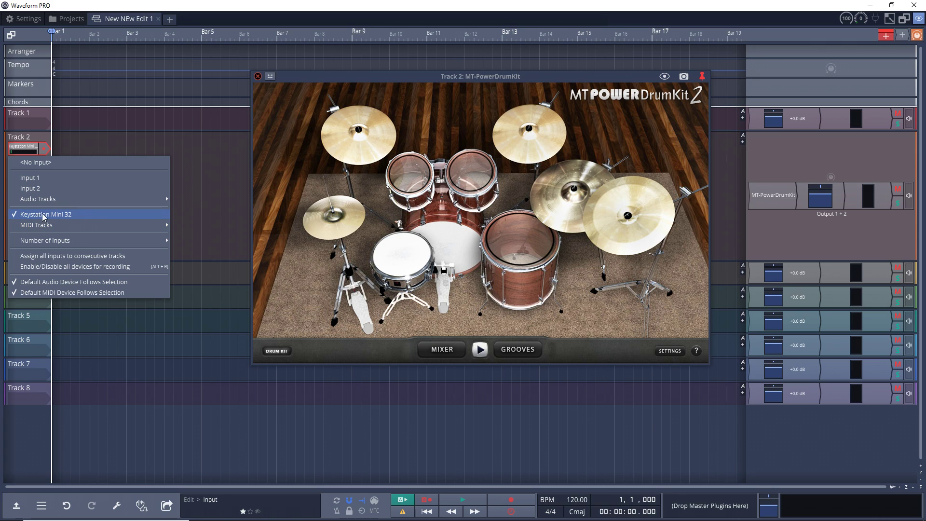
click(58, 215)
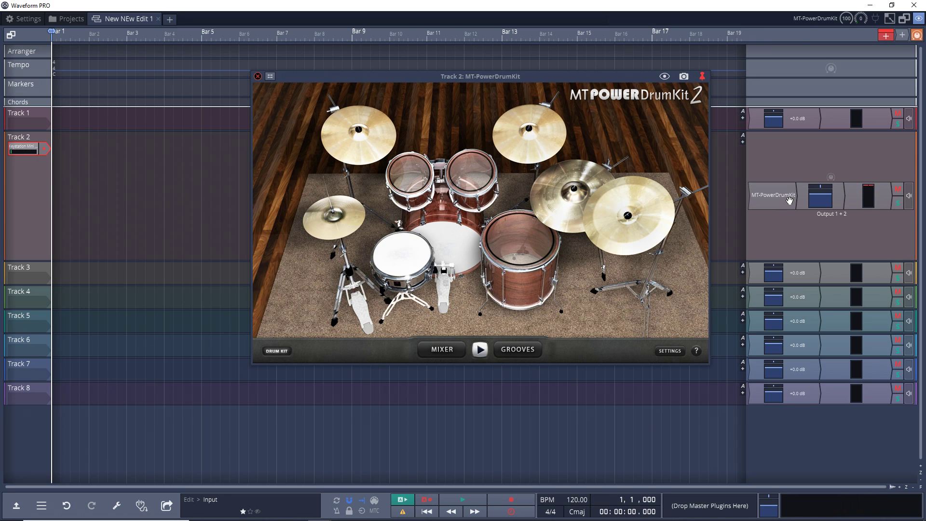
right_click(790, 201)
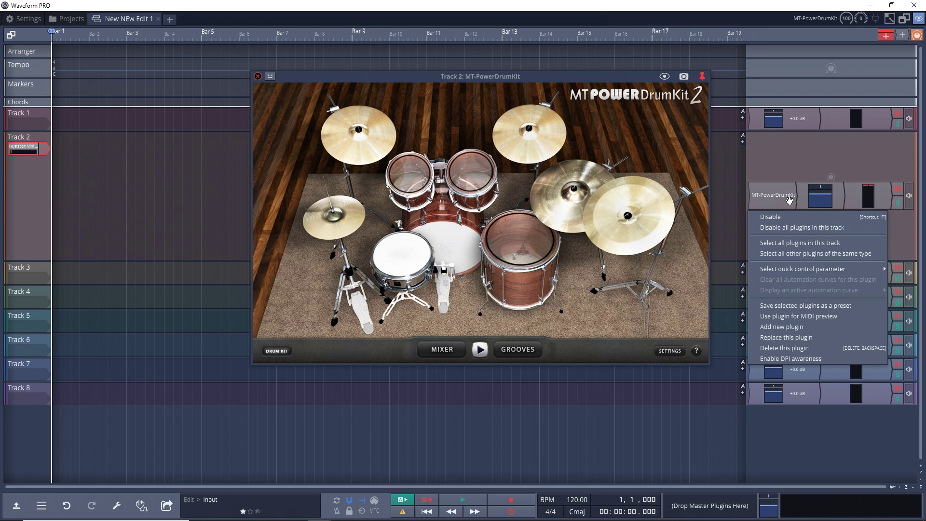
Place EchoboxD7 x64 after MT-PowerDrumKit, then open it and test the snare.
click(802, 328)
mouse_move(143, 128)
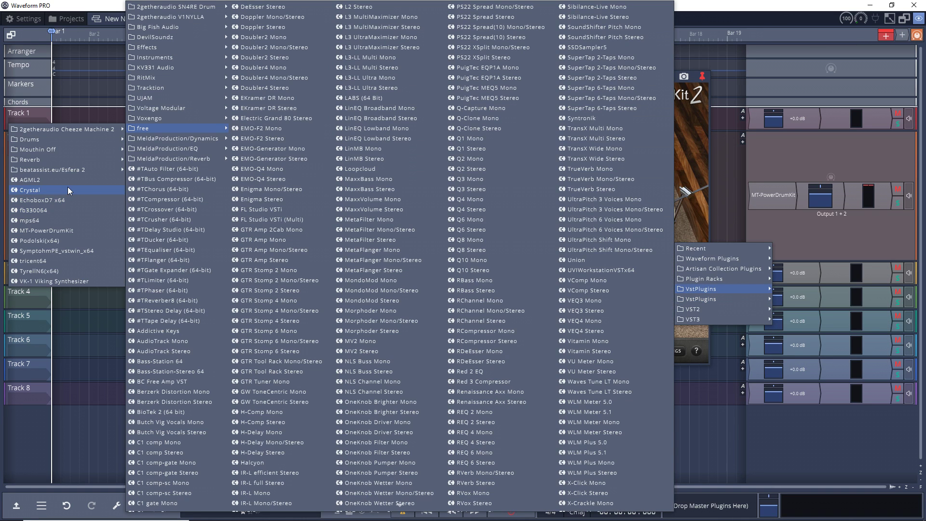
click(64, 200)
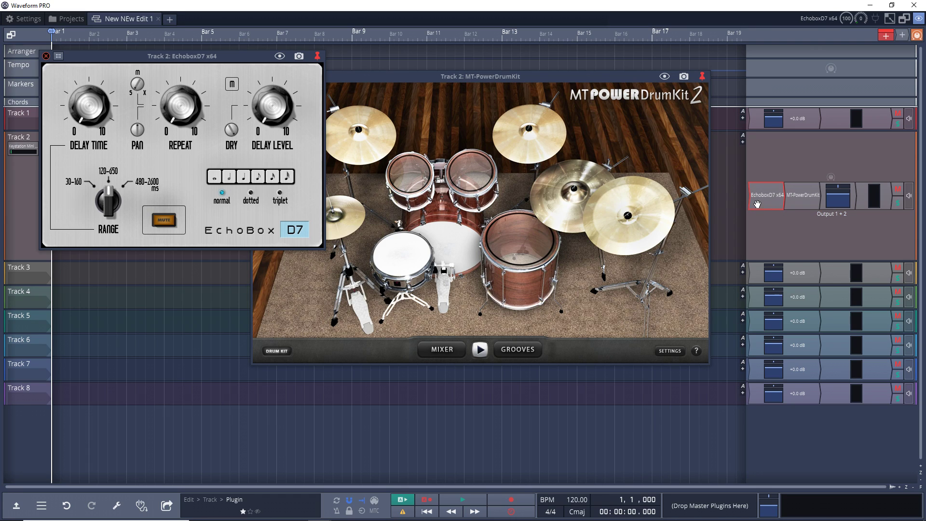
drag(757, 203, 814, 197)
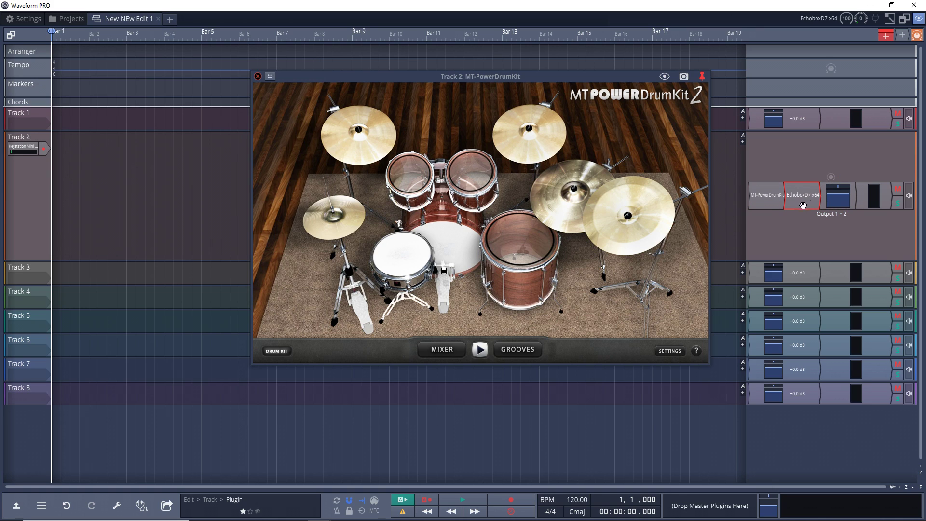
double_click(799, 197)
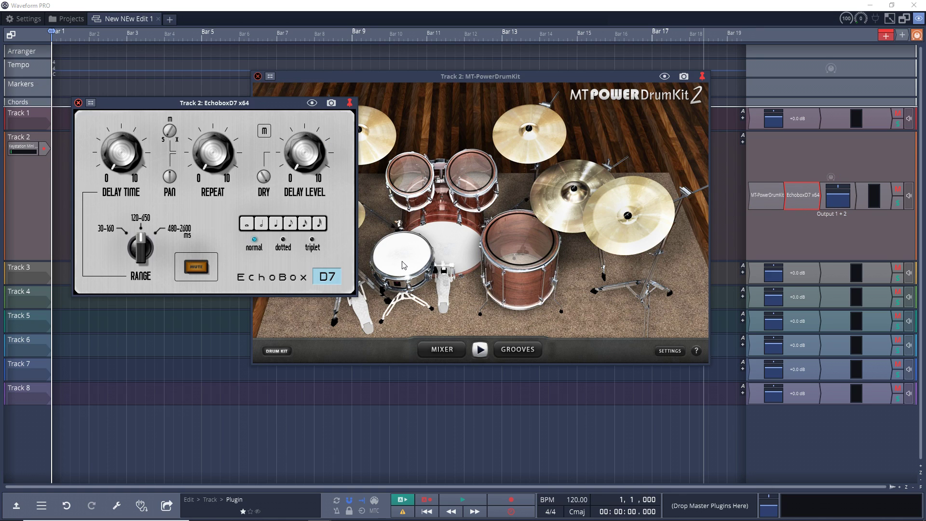
click(403, 265)
click(753, 274)
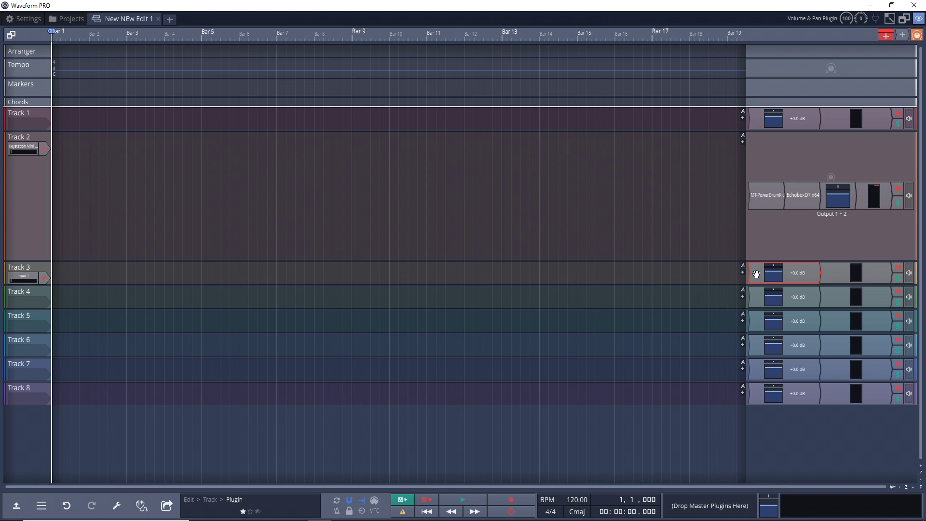
Insert Voltage Modular from VstPlugins into Track 3's plugin chain with the CM Ring Mod Sweep preset.
right_click(755, 274)
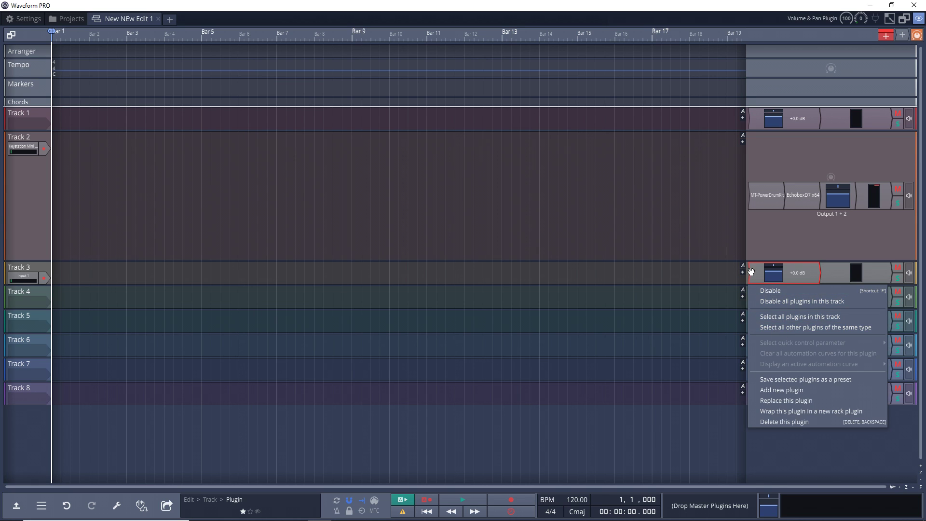
click(802, 400)
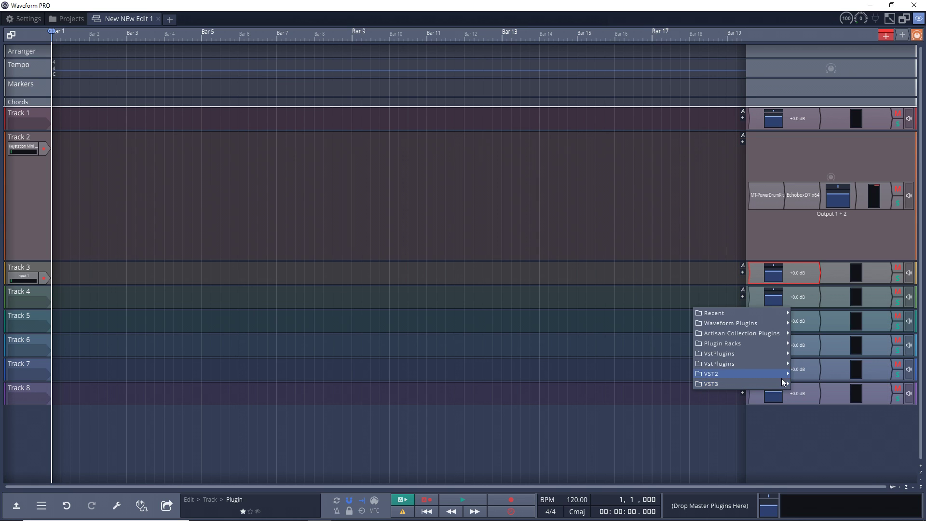
mouse_move(179, 108)
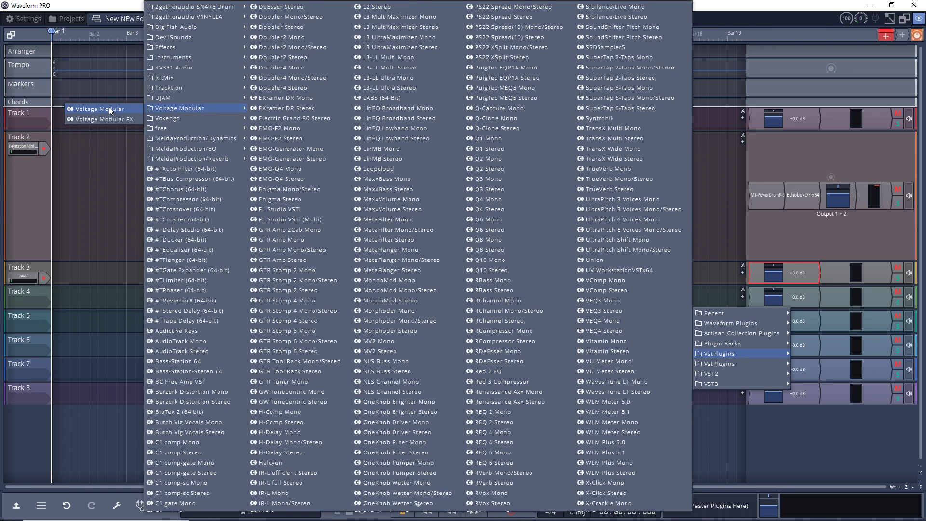
click(110, 110)
click(136, 73)
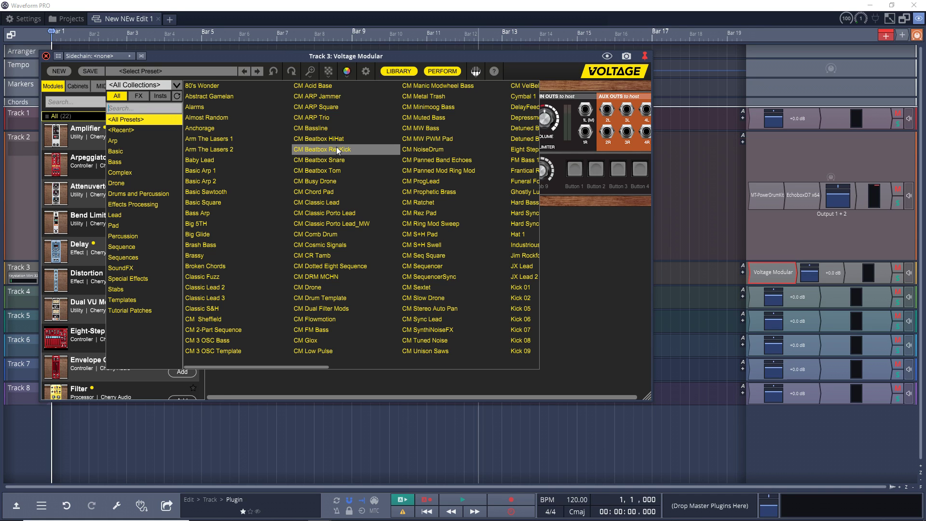
click(41, 61)
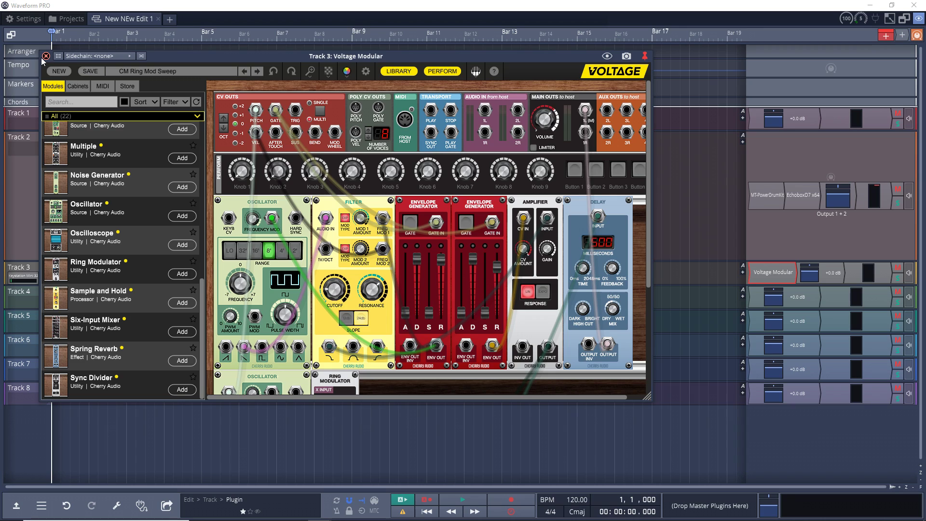